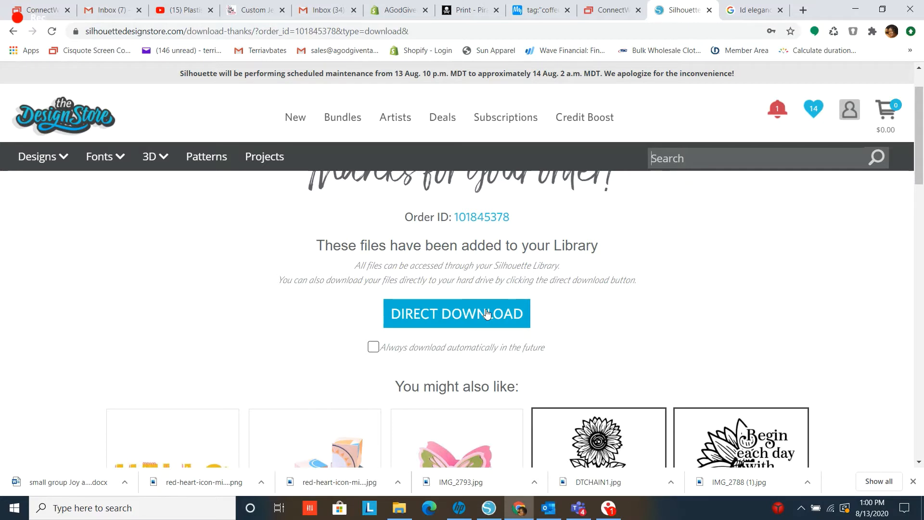
# Download the purchased files directly from the order page and open the downloaded zip.
pyautogui.click(487, 314)
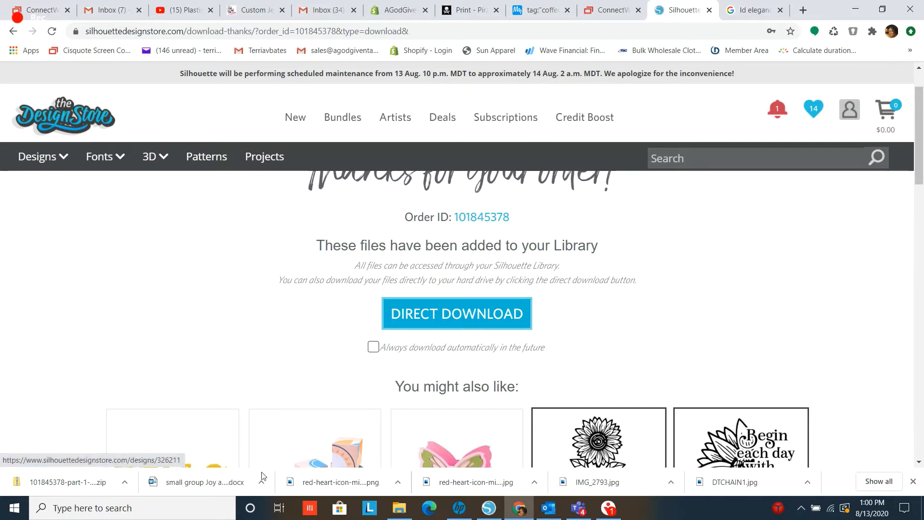
pyautogui.click(126, 482)
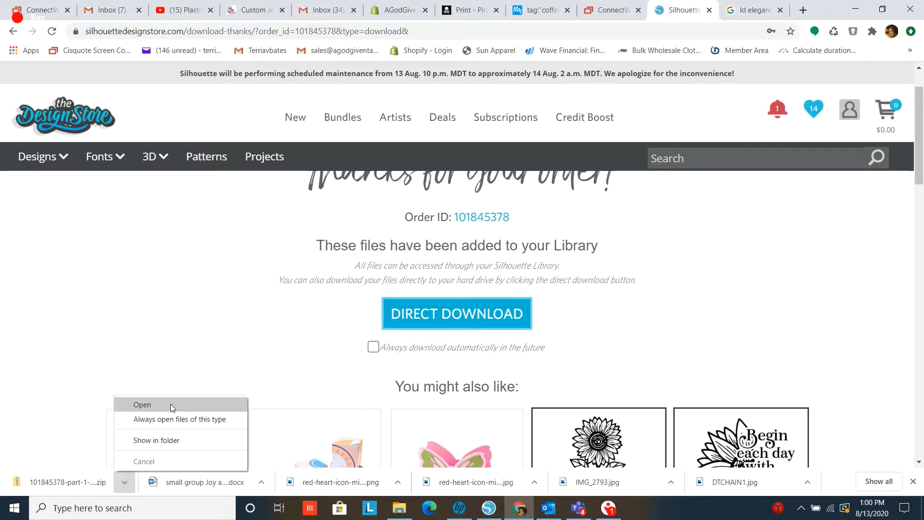
pyautogui.click(170, 405)
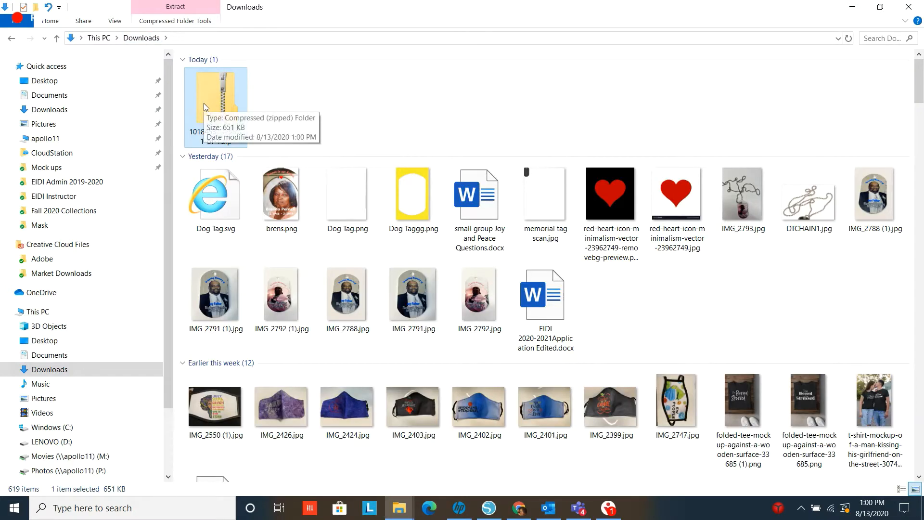
# Move the downloaded order zip from Downloads into the Silhouette files folder by cutting and pasting it.
pyautogui.doubleClick(212, 85)
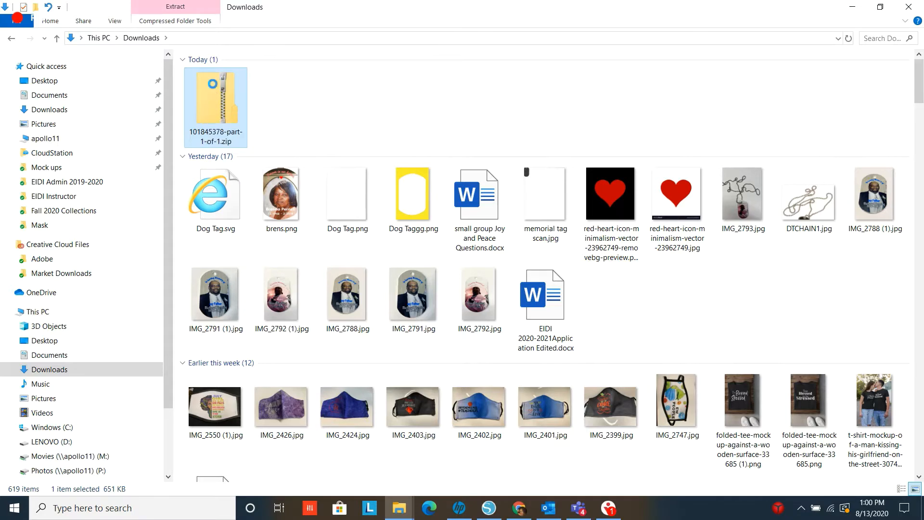
pyautogui.rightClick(213, 85)
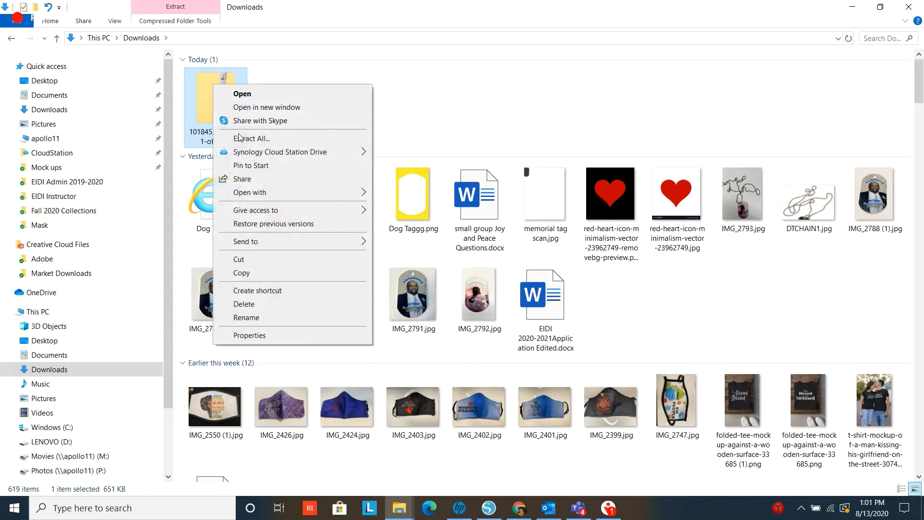
pyautogui.click(271, 262)
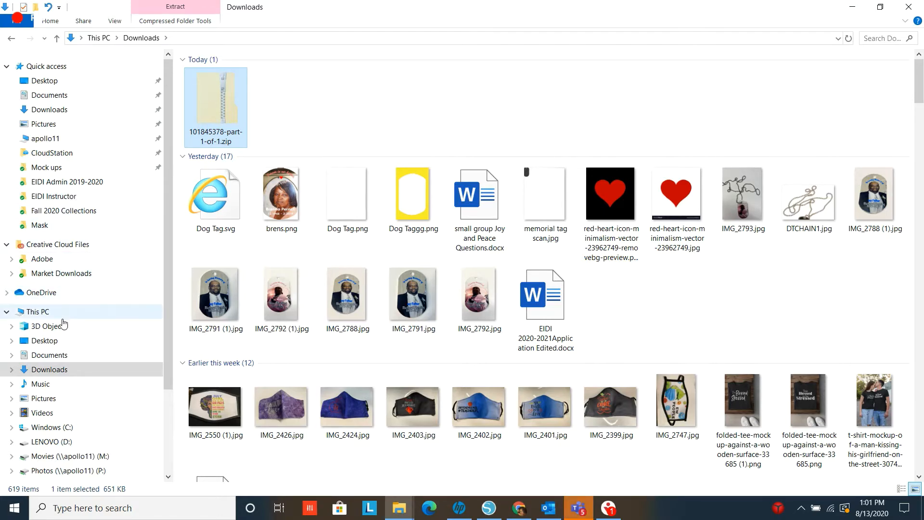
pyautogui.click(852, 8)
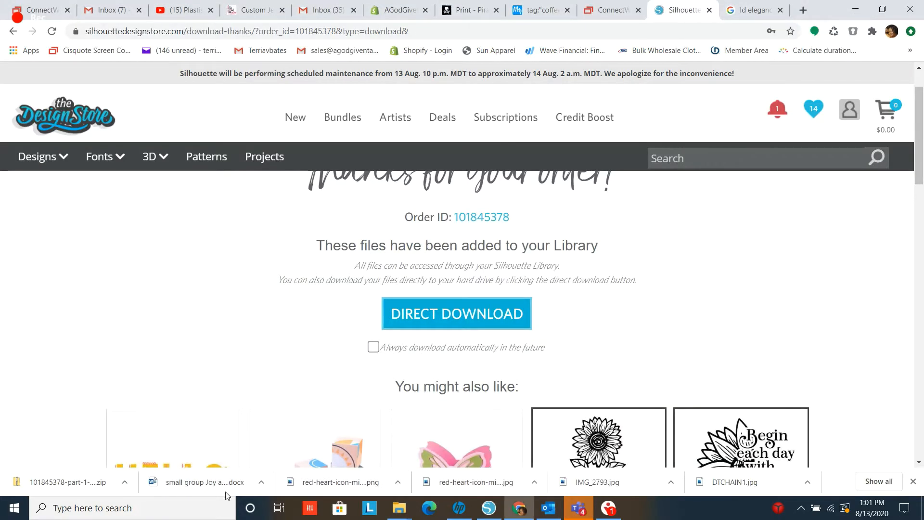
pyautogui.click(397, 510)
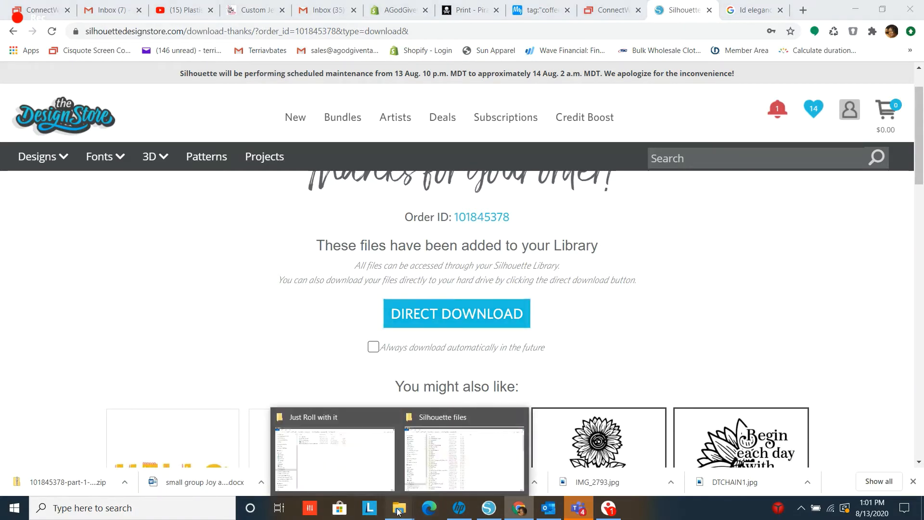
pyautogui.click(441, 455)
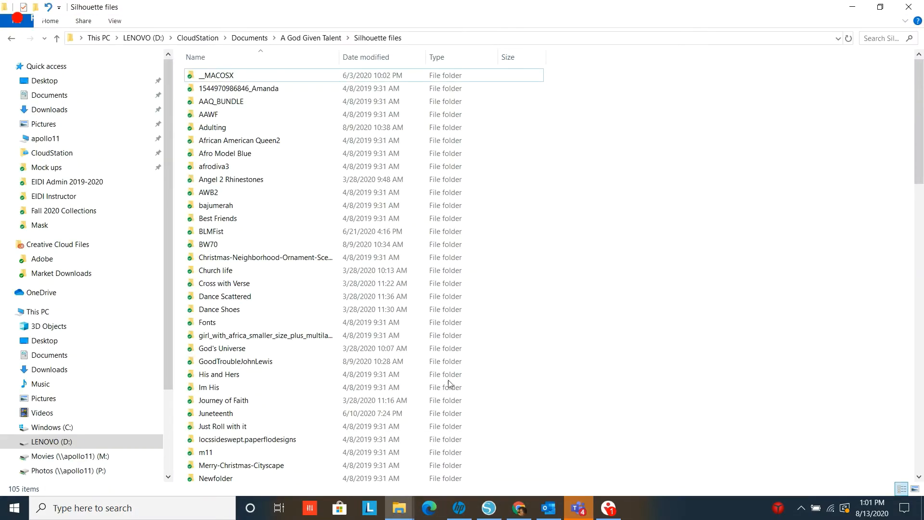
pyautogui.rightClick(666, 175)
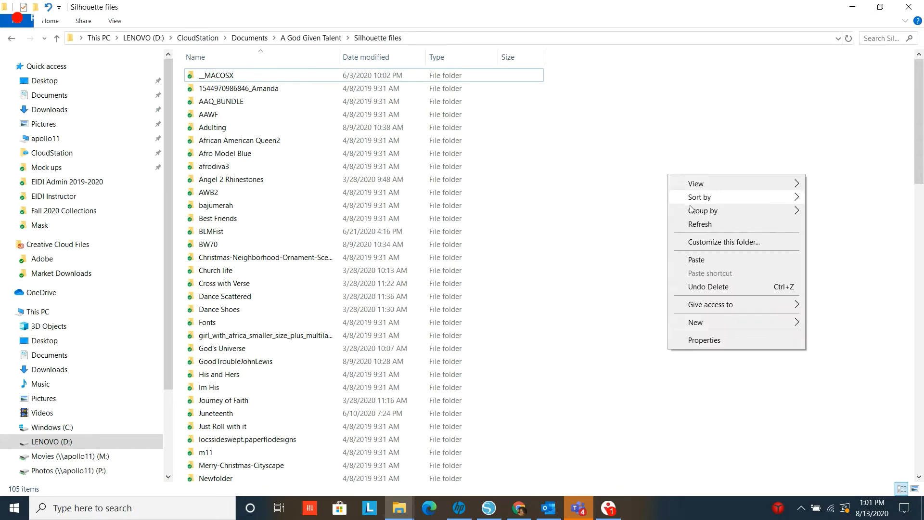
pyautogui.click(698, 262)
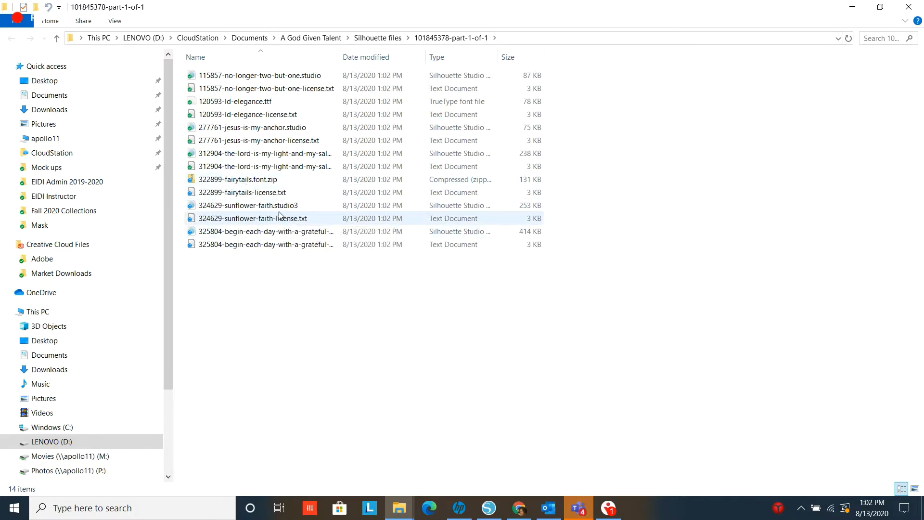
# Extract 322899-fairytails.font.zip into the default 322899-fairytails.font folder inside the extracted order folder.
pyautogui.rightClick(263, 182)
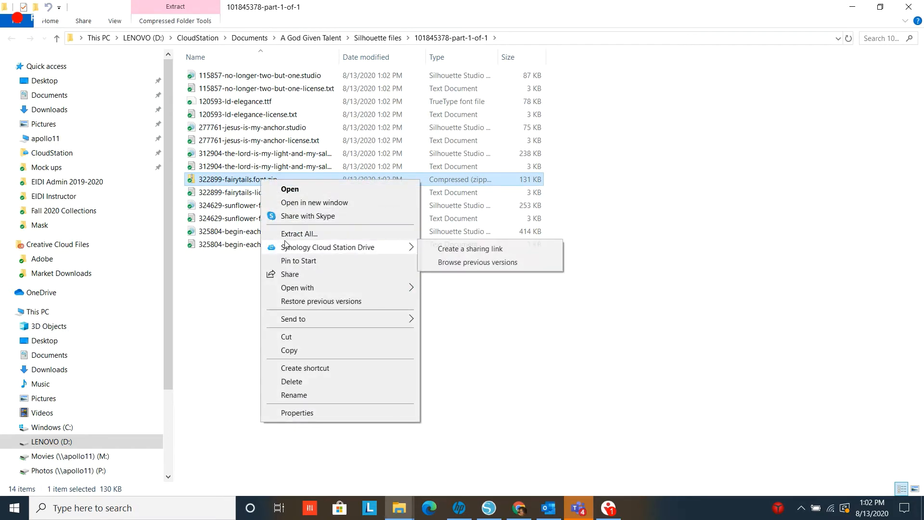
pyautogui.click(298, 235)
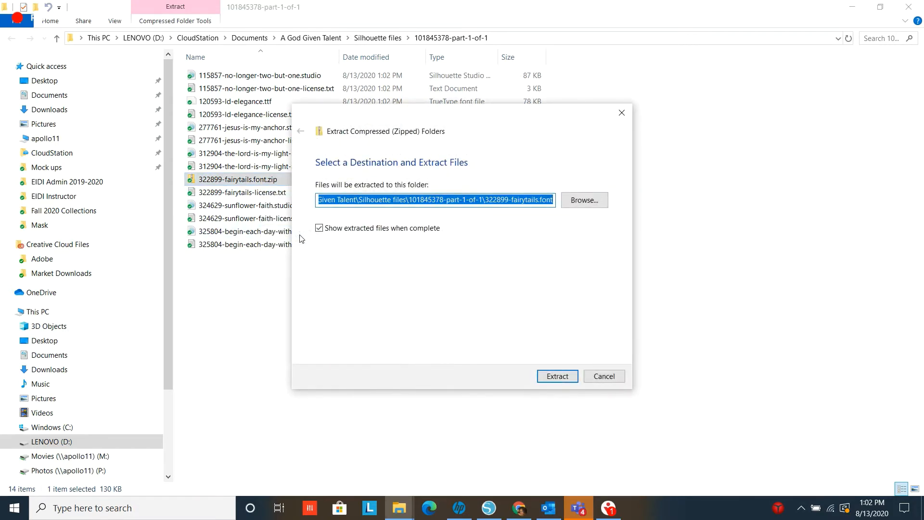
pyautogui.click(552, 378)
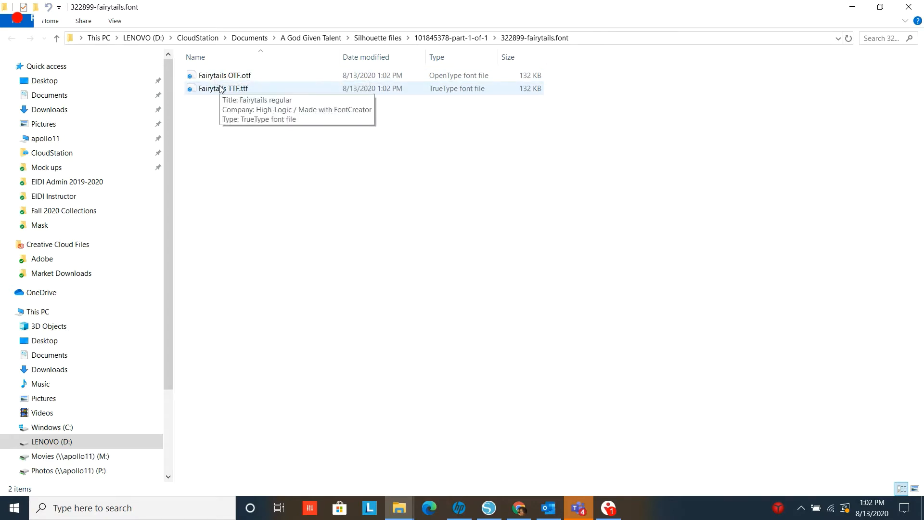
# Open Fairytails OTF.otf, install the font in Windows and close its preview window.
pyautogui.doubleClick(231, 76)
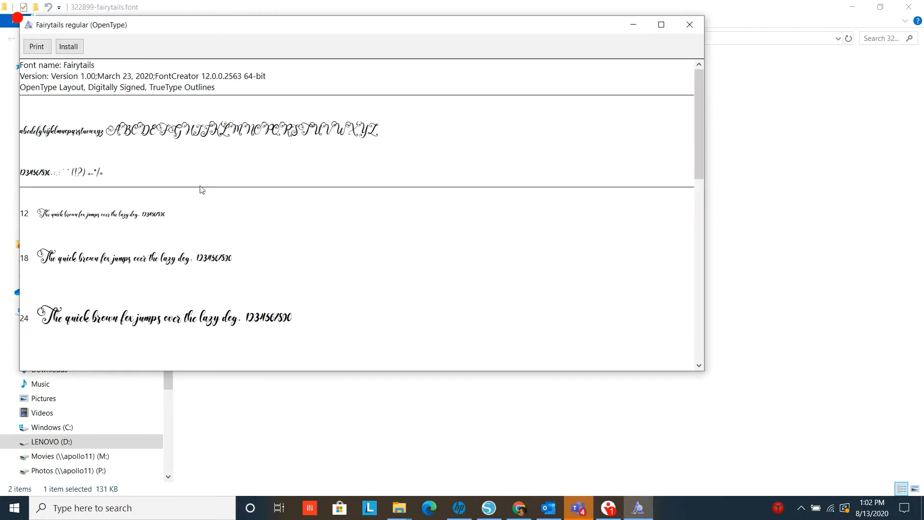
pyautogui.click(69, 47)
pyautogui.click(690, 25)
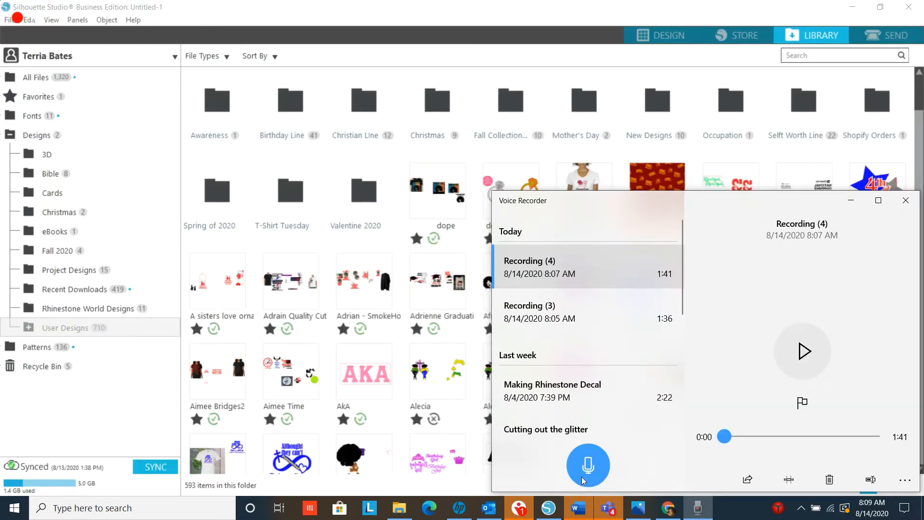
# Switch to the Silhouette Studio library and select its Fonts folder.
pyautogui.click(589, 468)
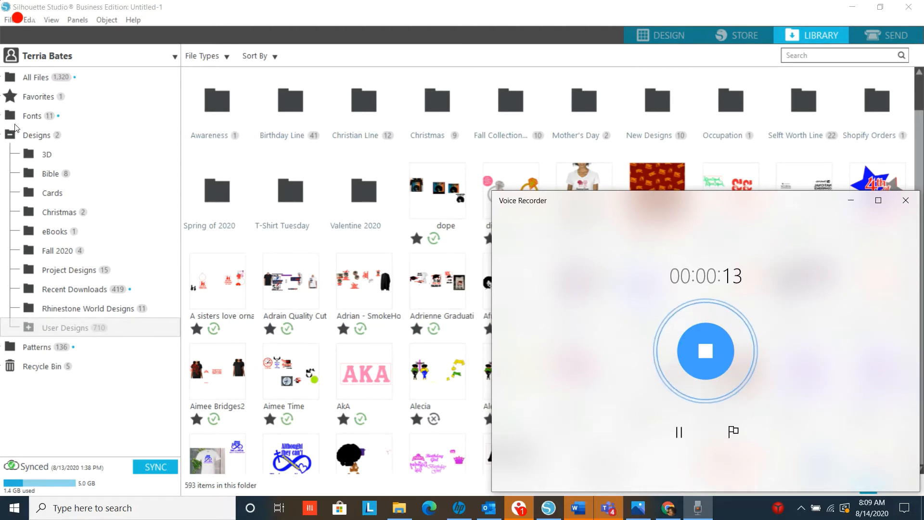
pyautogui.click(30, 117)
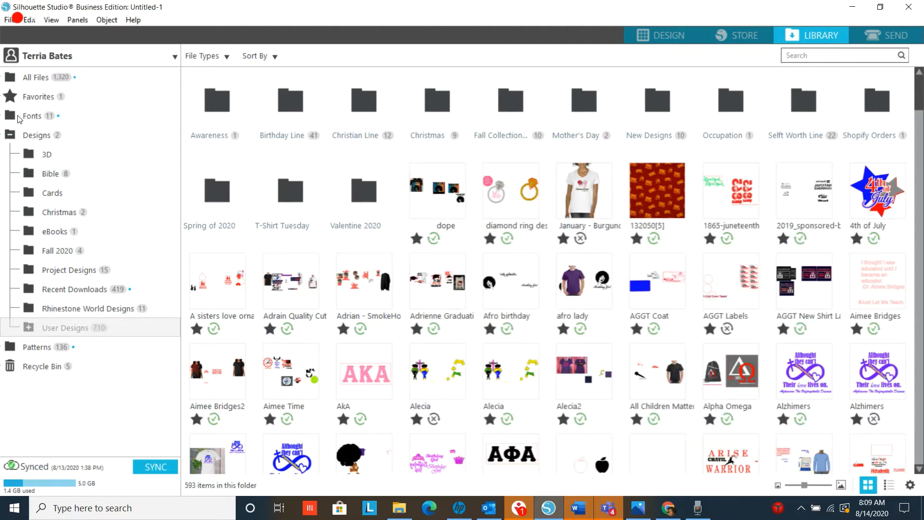
pyautogui.click(14, 118)
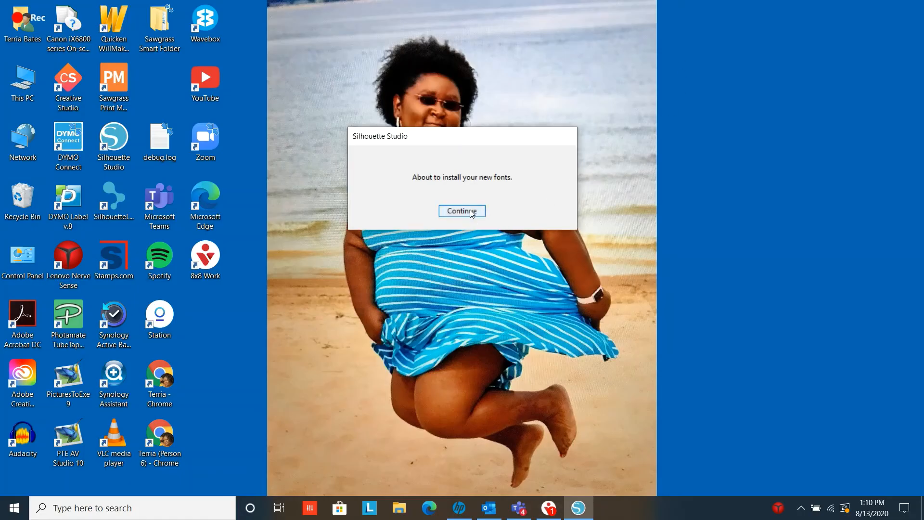
# Continue the installation of the new fonts and relaunch Silhouette Studio from the desktop.
pyautogui.click(467, 210)
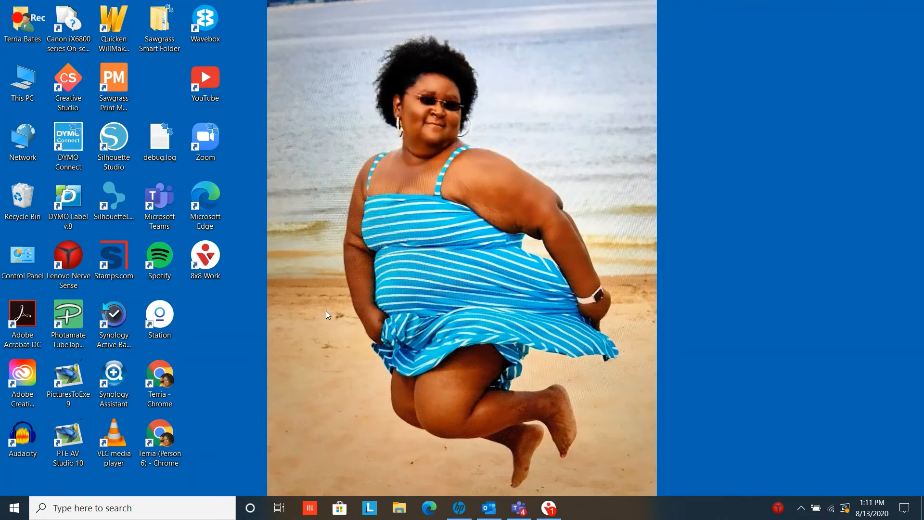
pyautogui.doubleClick(111, 145)
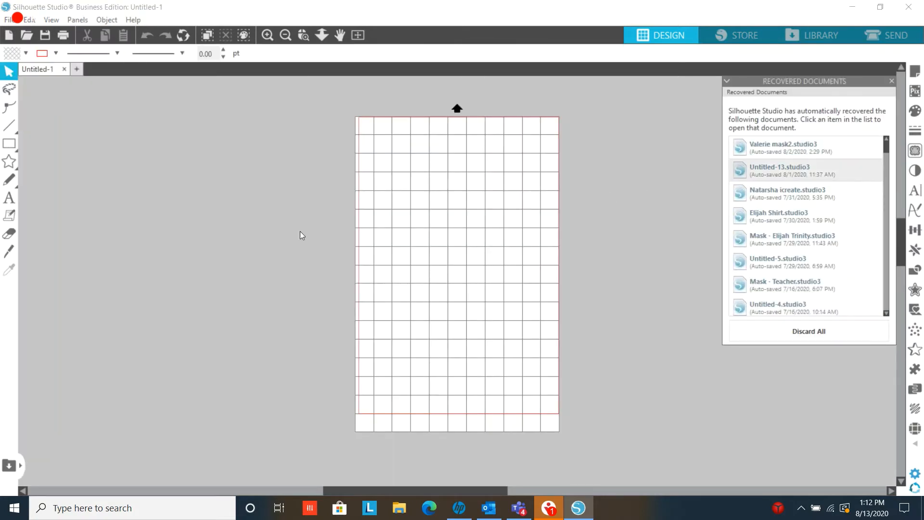
# Add the text "Hello" in the upper-left part of the page with a capital H.
pyautogui.click(3, 201)
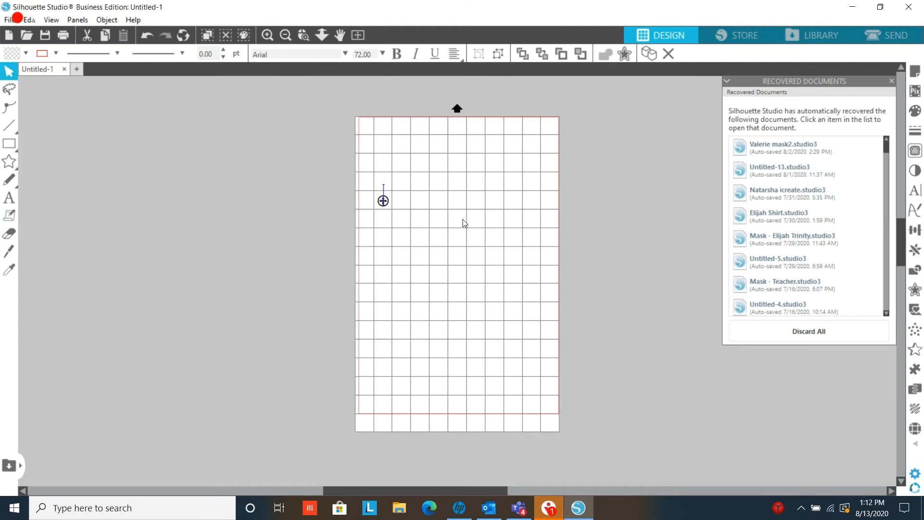
pyautogui.write('e')
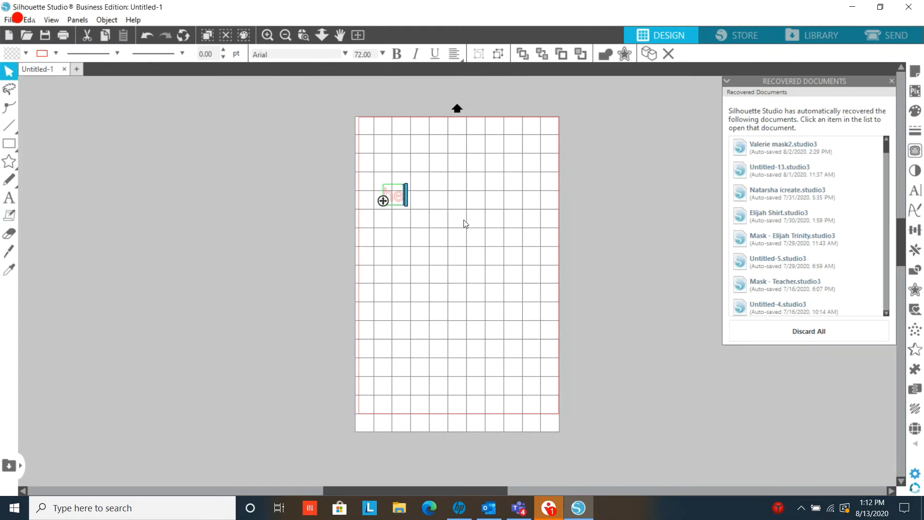
pyautogui.write('llo')
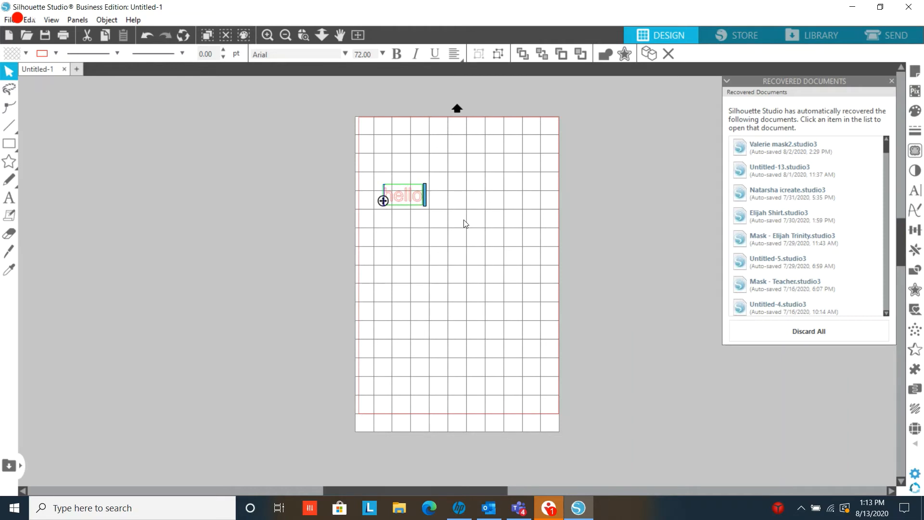
pyautogui.press('Delete')
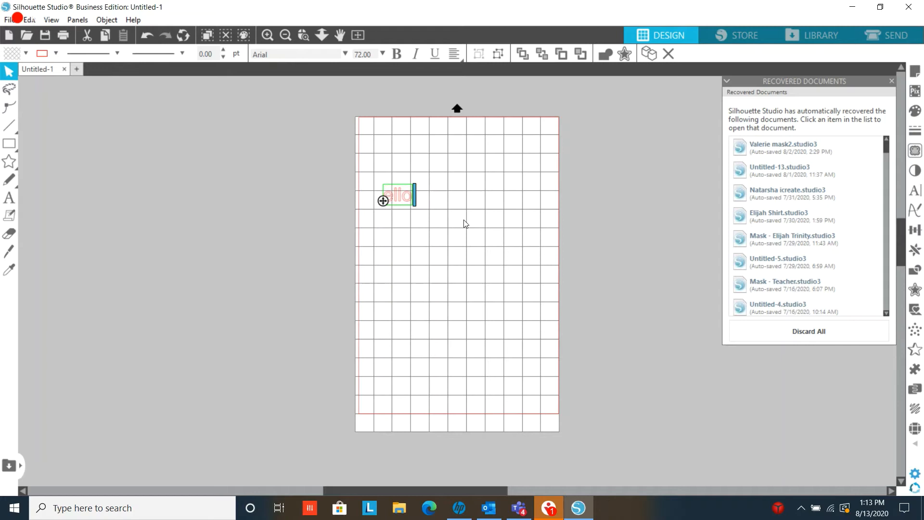
pyautogui.write('H')
pyautogui.click(608, 267)
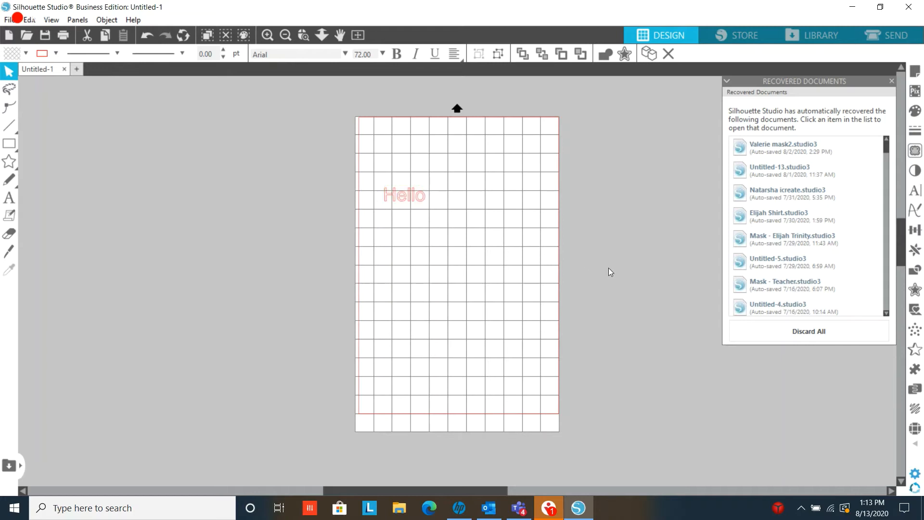
# Change the font of the "Hello" text to Fairytails.
pyautogui.click(409, 203)
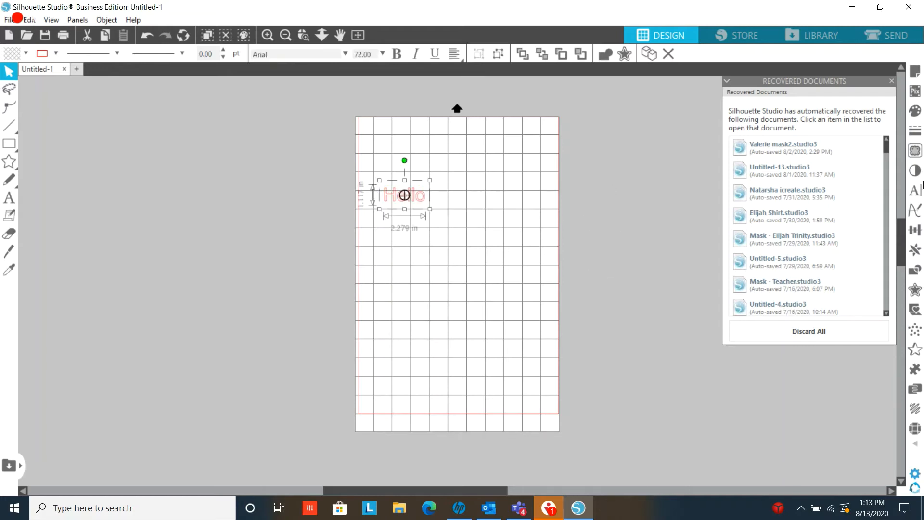
pyautogui.click(915, 191)
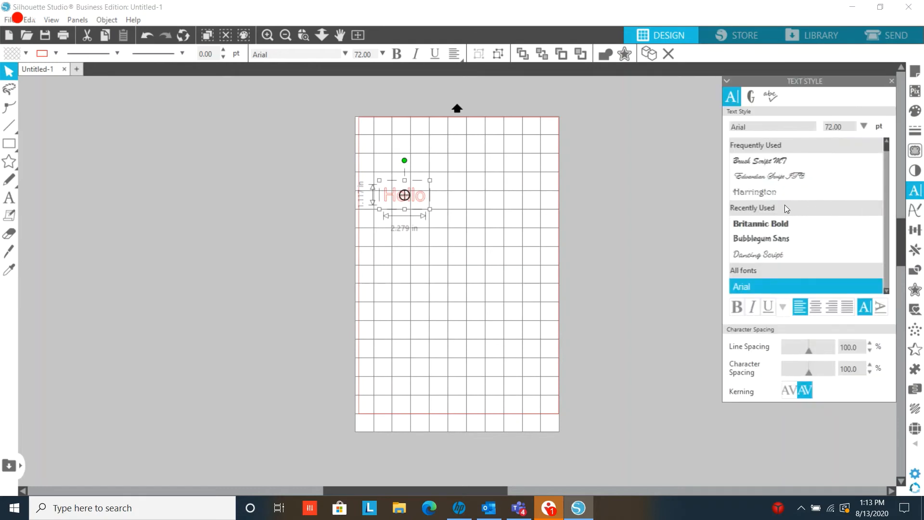
pyautogui.scroll(-4, 767, 212)
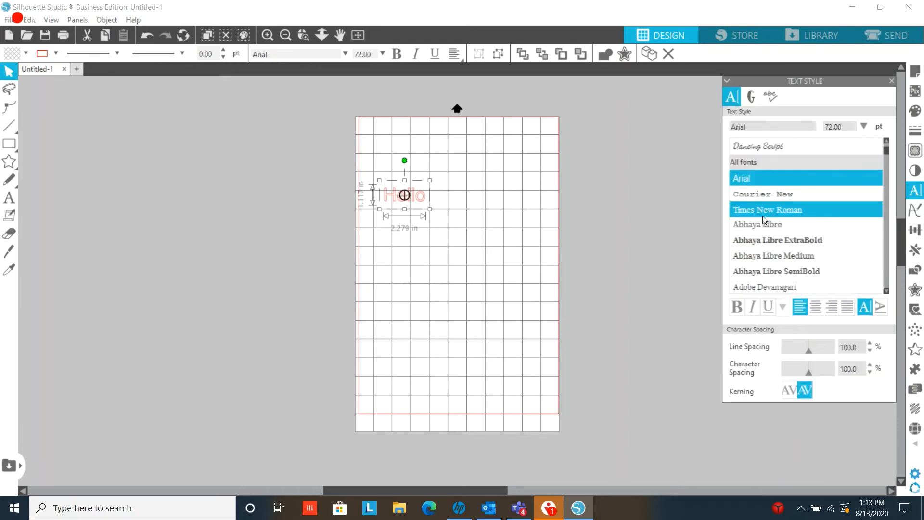
pyautogui.scroll(-10, 765, 224)
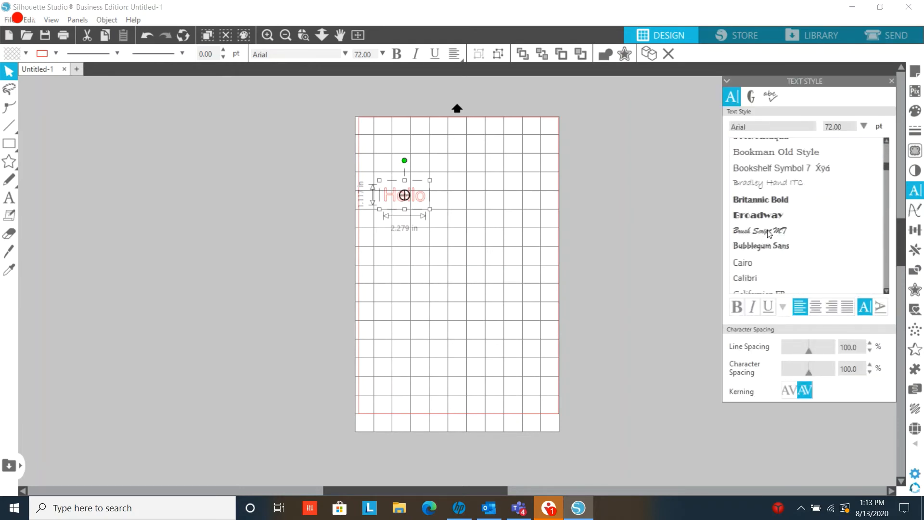
pyautogui.scroll(-9, 768, 234)
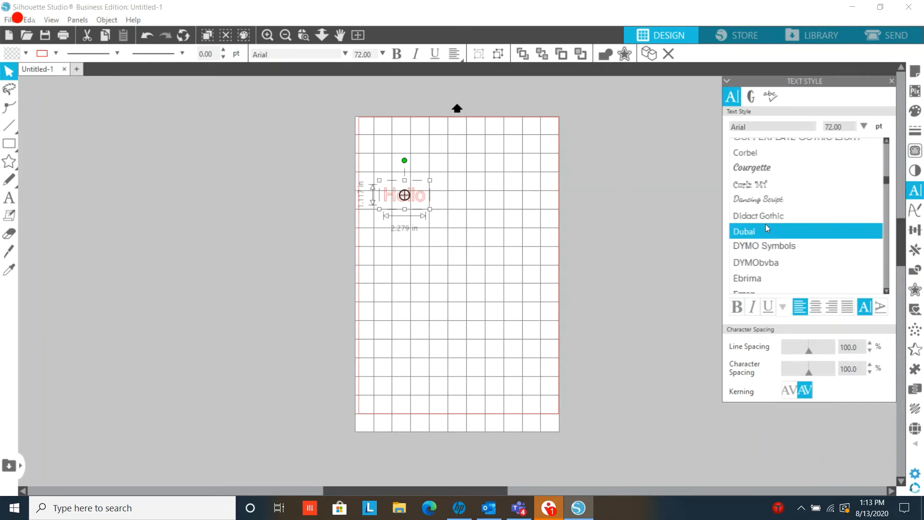
pyautogui.scroll(-3, 767, 229)
pyautogui.scroll(-4, 766, 236)
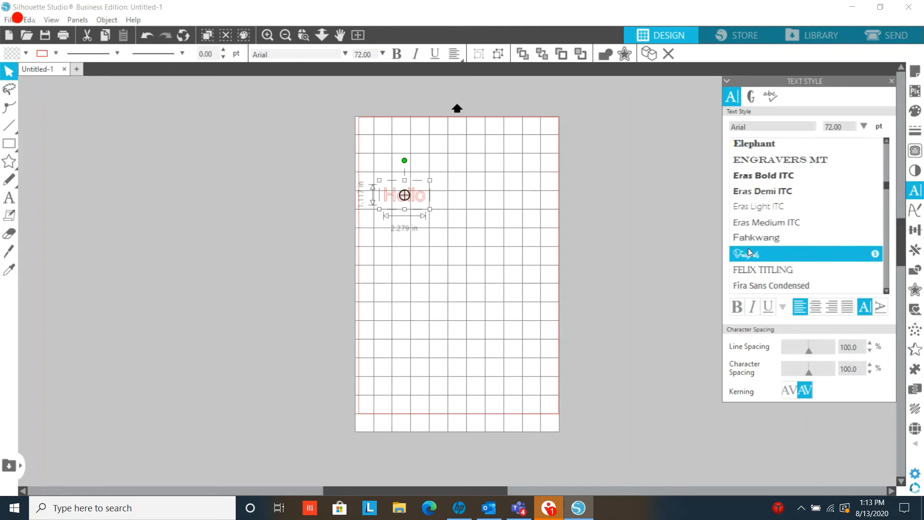
pyautogui.click(748, 252)
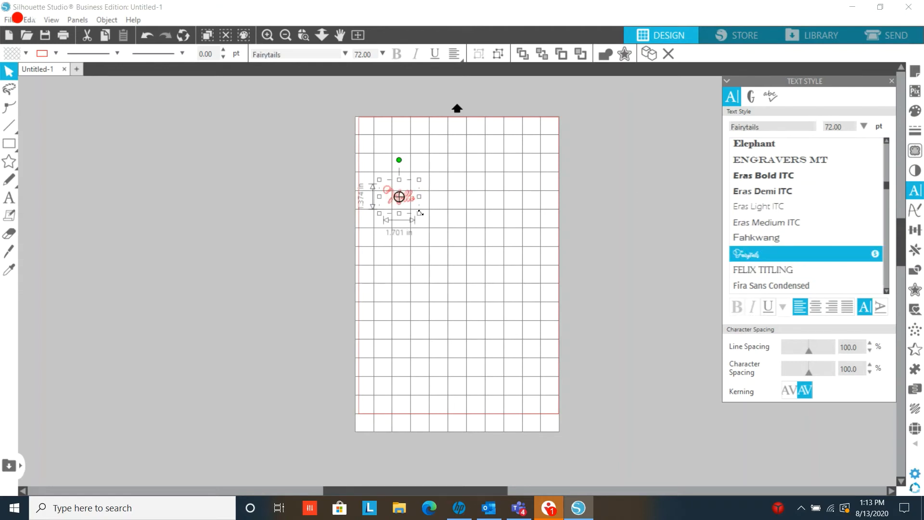
# Enlarge the "Hello" text to about 6.3 in wide by 5.1 in tall and fill it with black.
pyautogui.moveTo(419, 214); pyautogui.dragTo(505, 282)
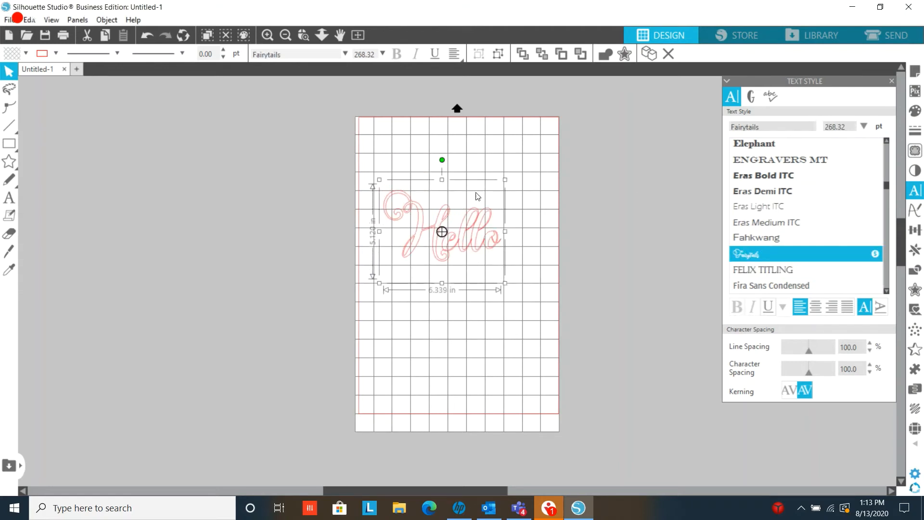
pyautogui.click(26, 54)
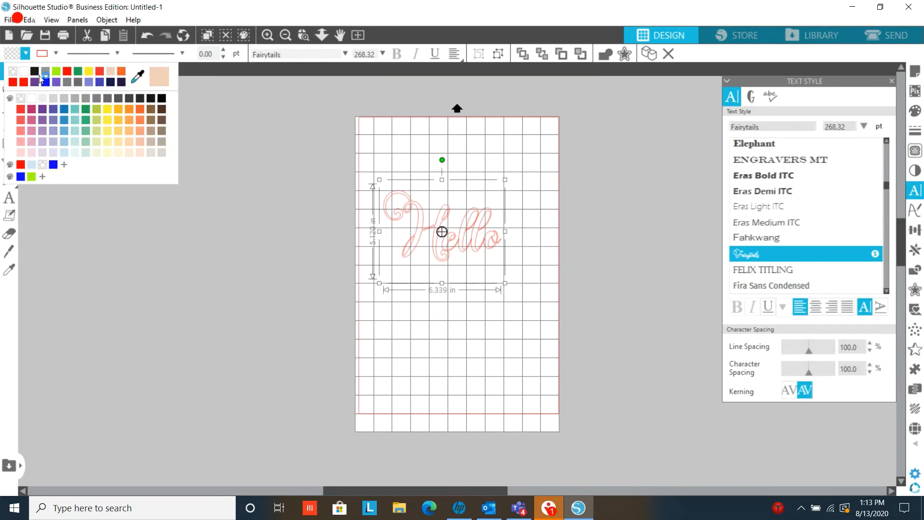
pyautogui.click(34, 72)
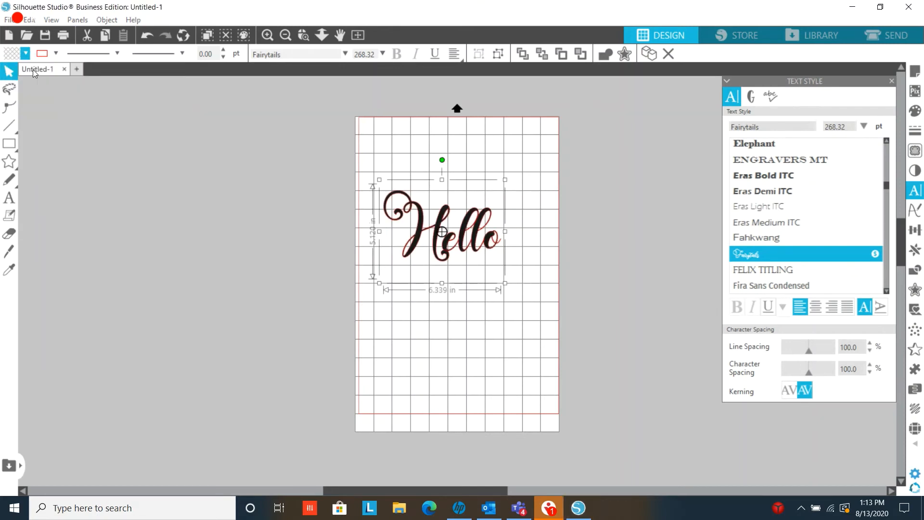
pyautogui.click(149, 186)
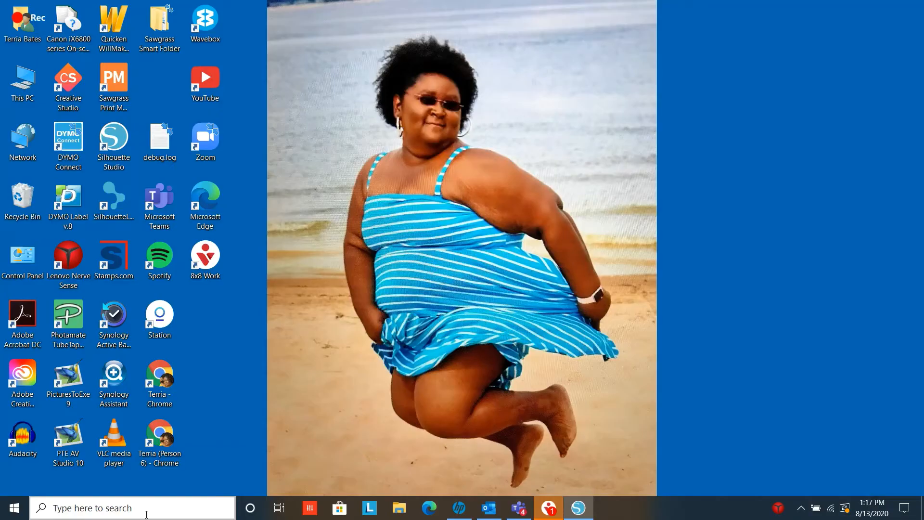
# Open a blank document in Microsoft Word in a maximized window and enter the text "Hello".
pyautogui.click(146, 511)
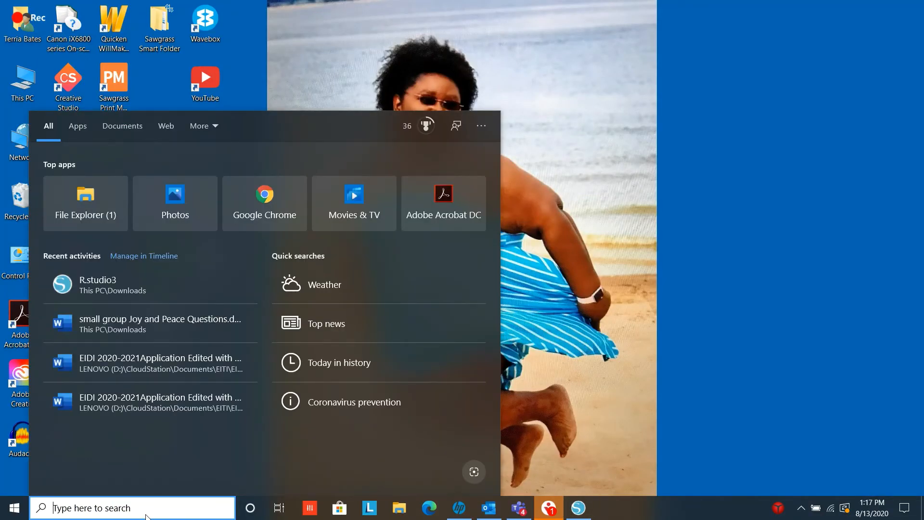
pyautogui.write('word')
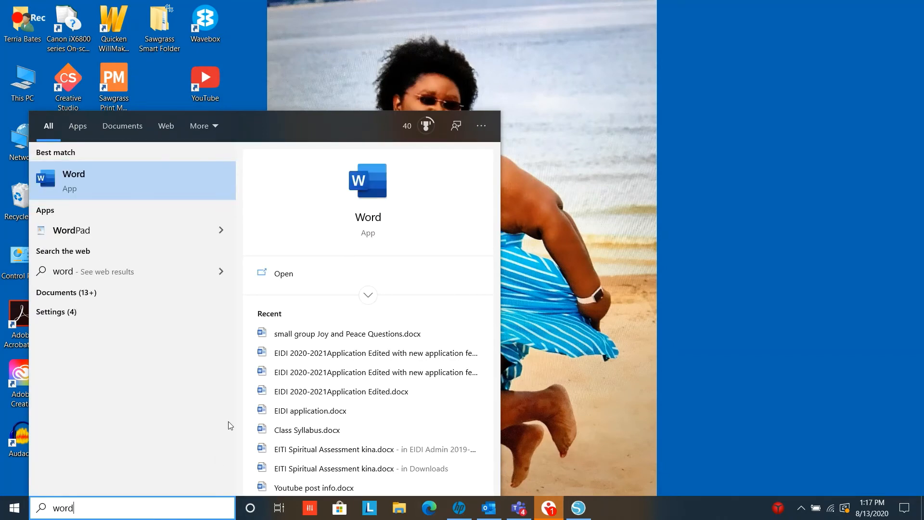
pyautogui.click(123, 173)
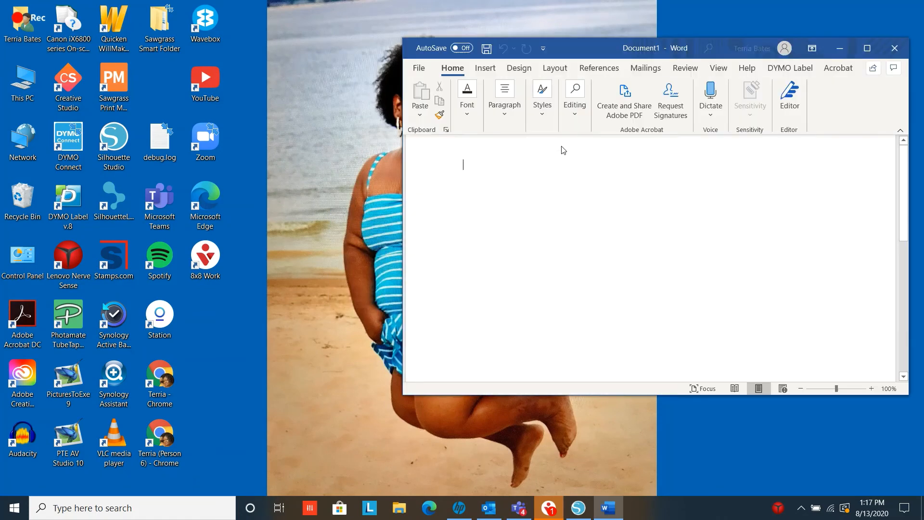
pyautogui.click(869, 48)
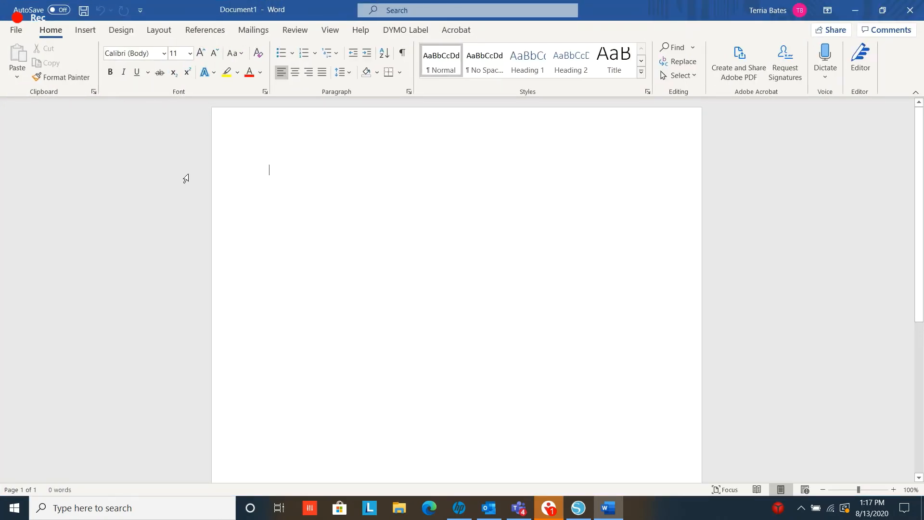
pyautogui.write('ello')
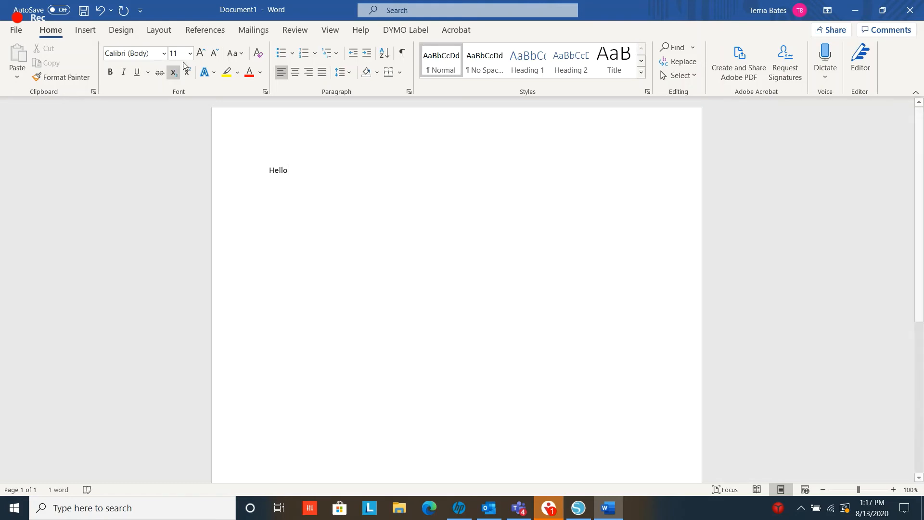
# Format the word "Hello" in the Fairytails font at size 72.
pyautogui.click(164, 53)
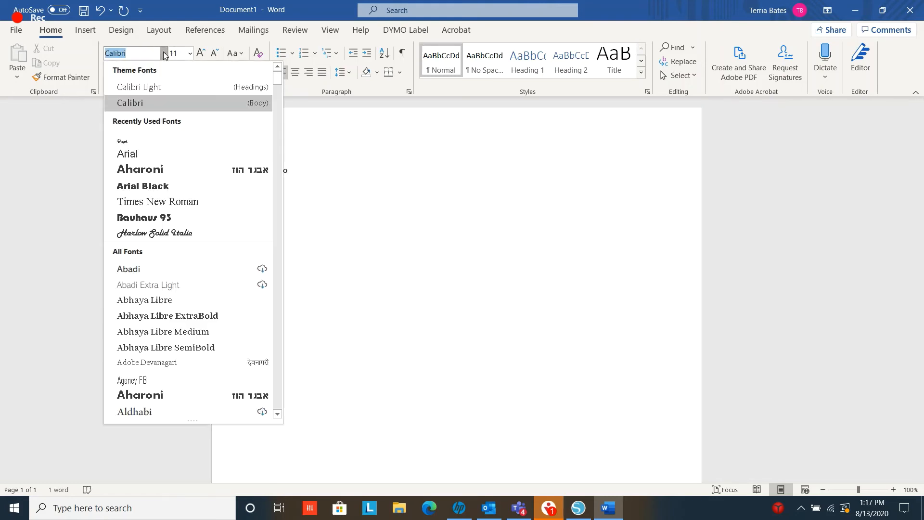
pyautogui.click(450, 202)
pyautogui.moveTo(266, 162); pyautogui.dragTo(324, 179)
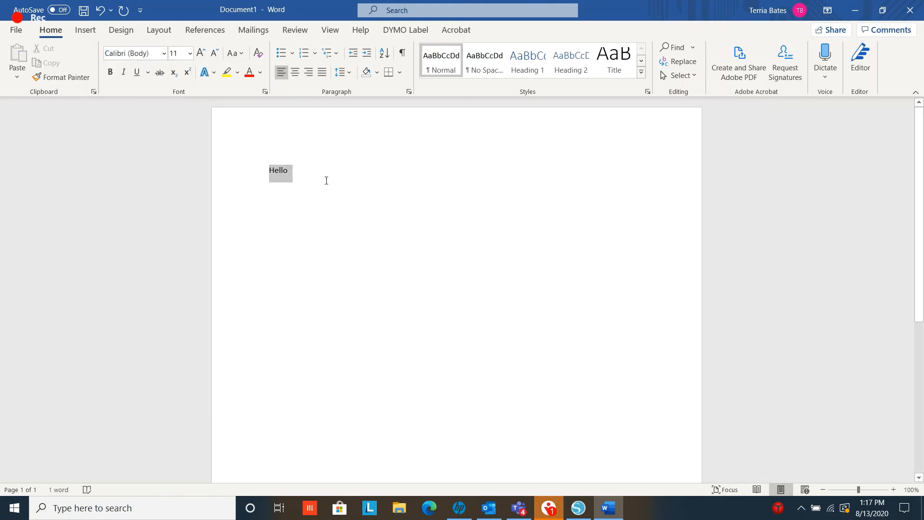
pyautogui.click(164, 54)
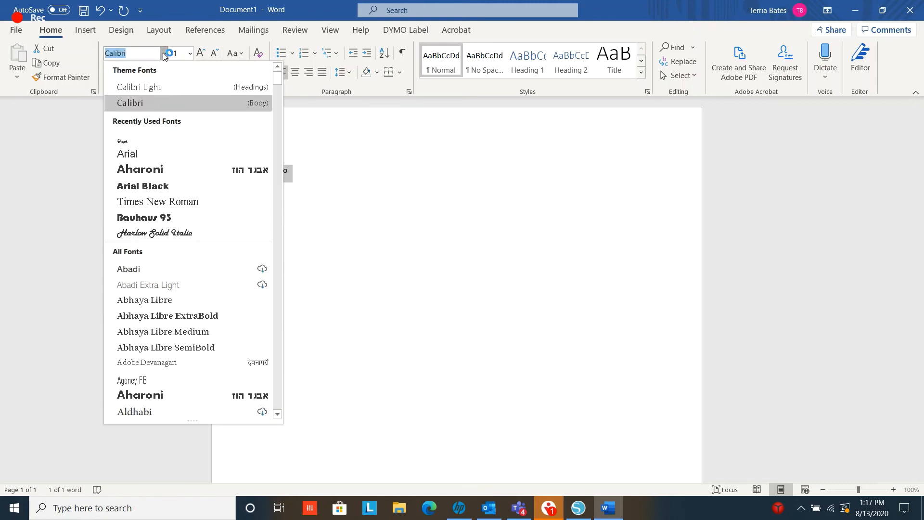
pyautogui.scroll(-10, 193, 313)
pyautogui.scroll(-15, 188, 317)
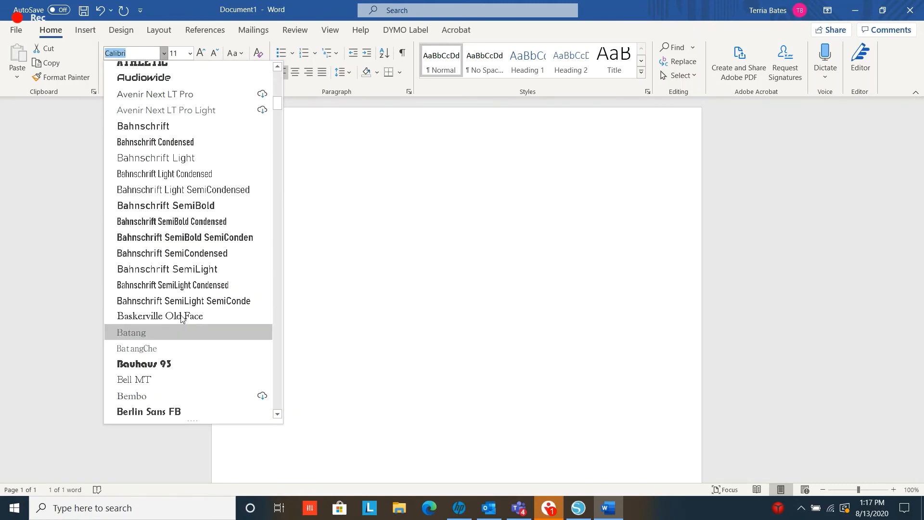
pyautogui.scroll(-10, 178, 320)
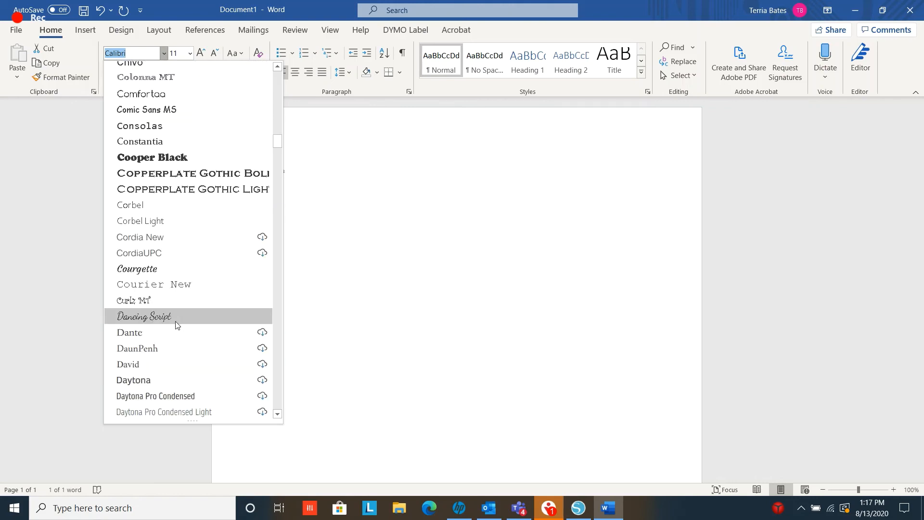
pyautogui.scroll(-6, 178, 325)
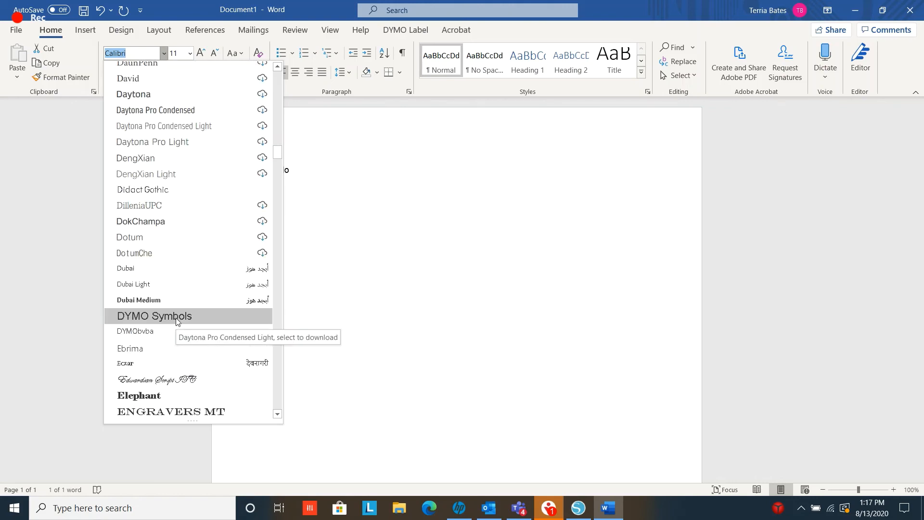
pyautogui.scroll(-2, 176, 320)
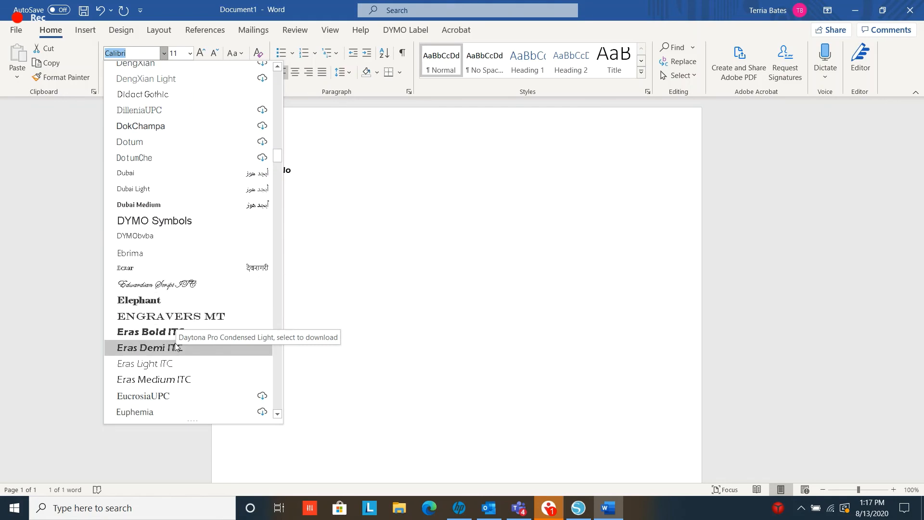
pyautogui.scroll(-2, 177, 357)
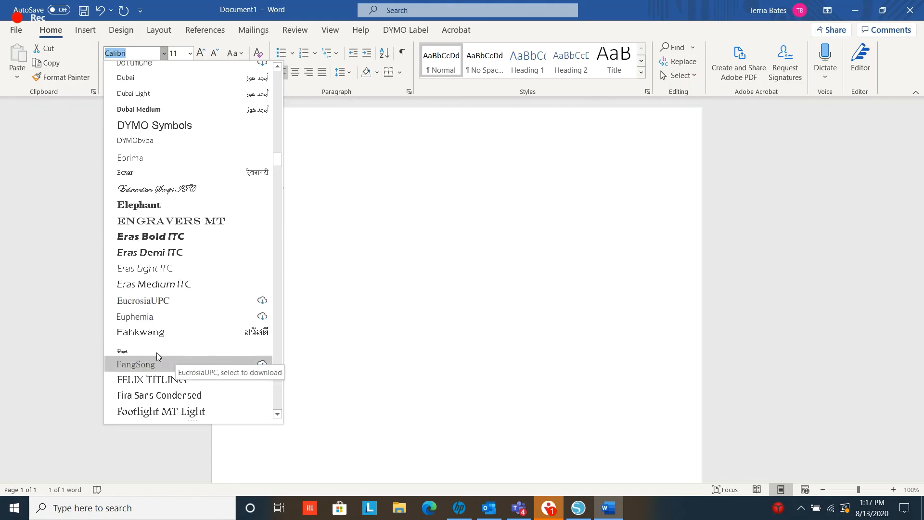
pyautogui.click(157, 352)
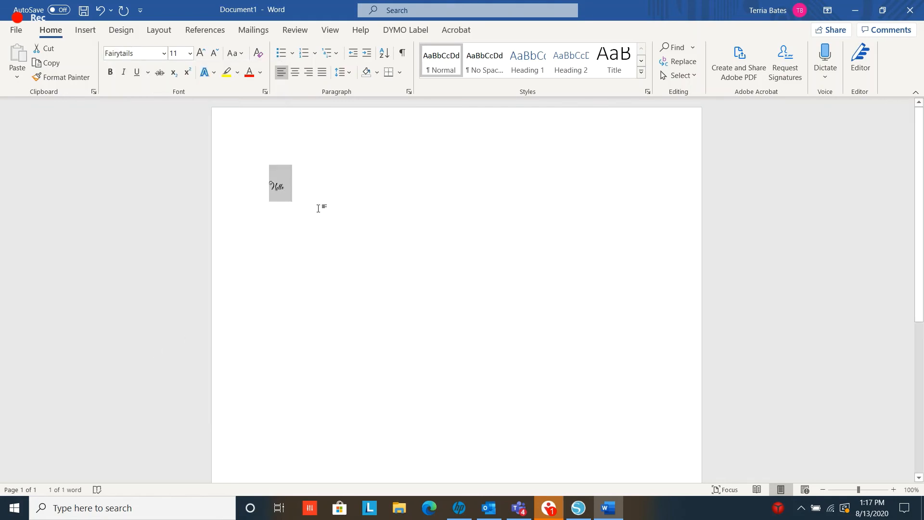
pyautogui.click(190, 53)
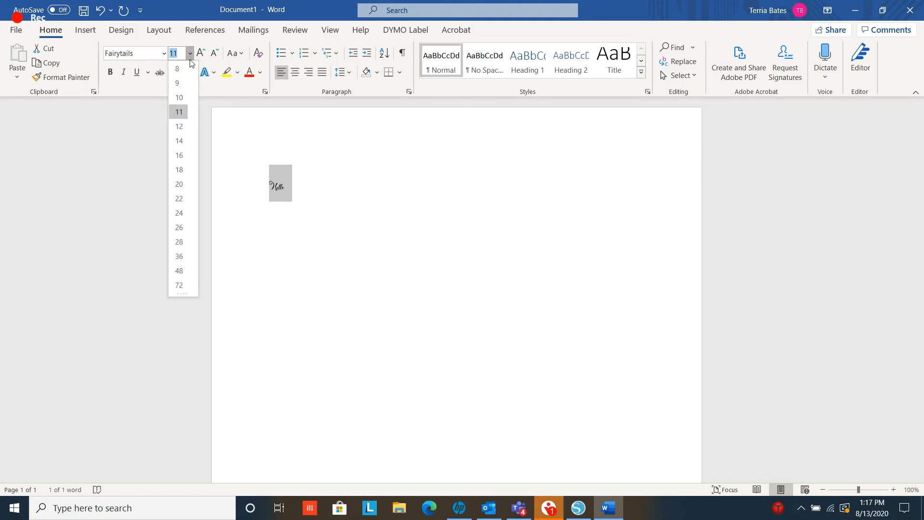
pyautogui.click(180, 284)
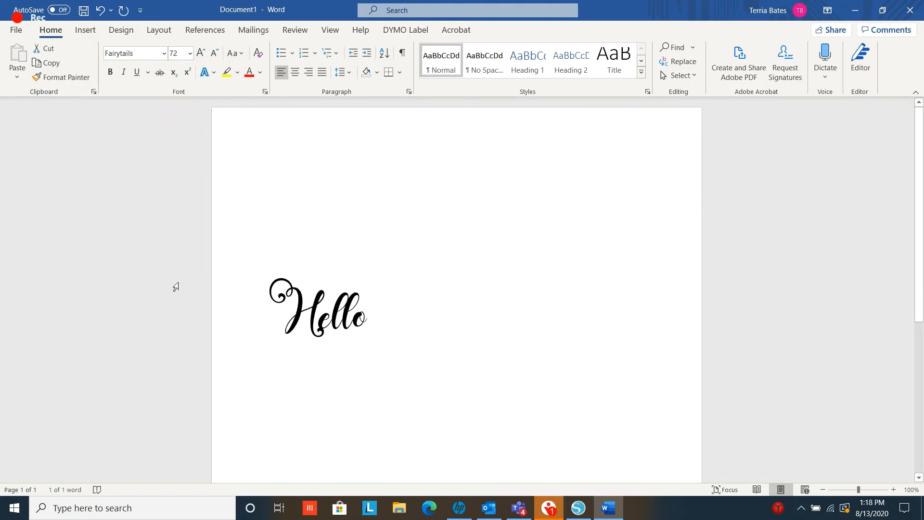
# Continue the line after "Hello" with the text ", thank you for watching".
pyautogui.click(472, 250)
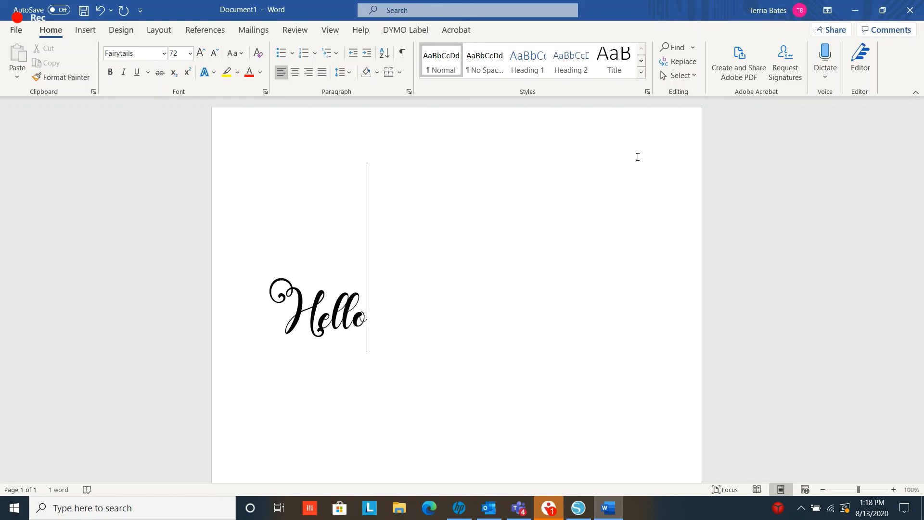
pyautogui.write(', thank you for')
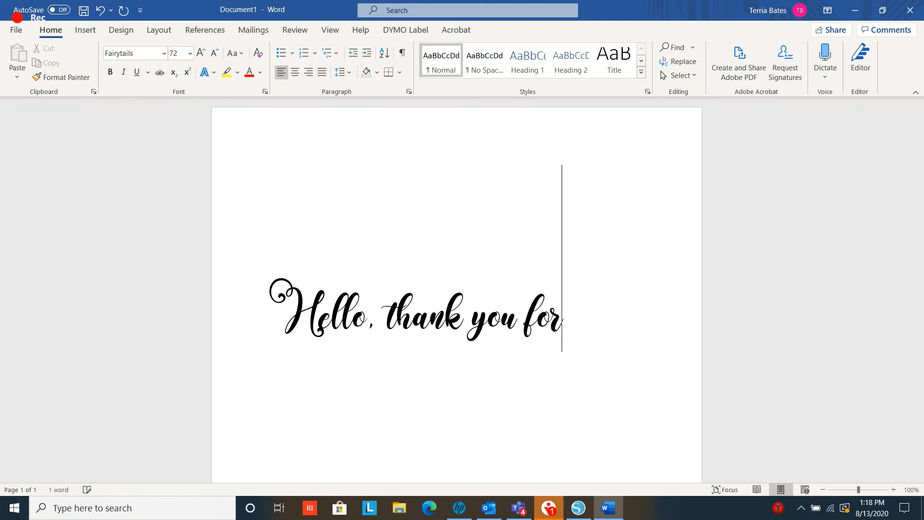
pyautogui.write(' watchi')
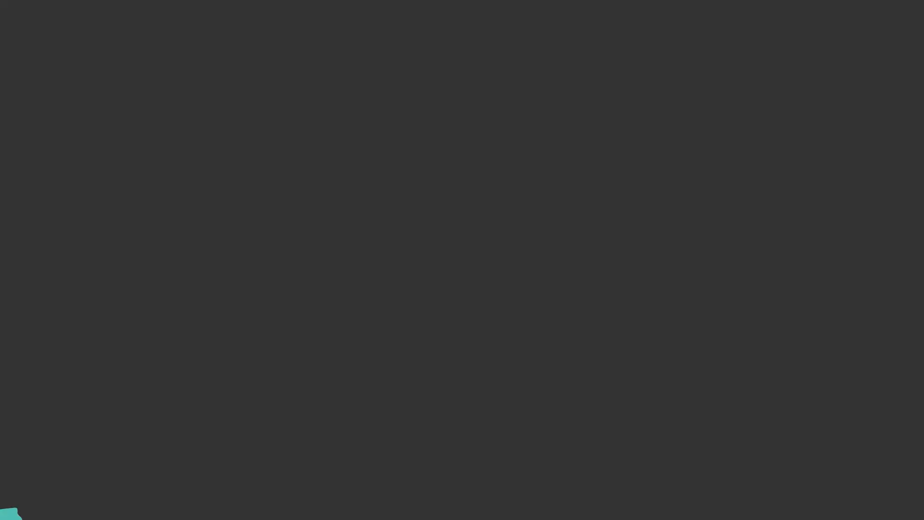